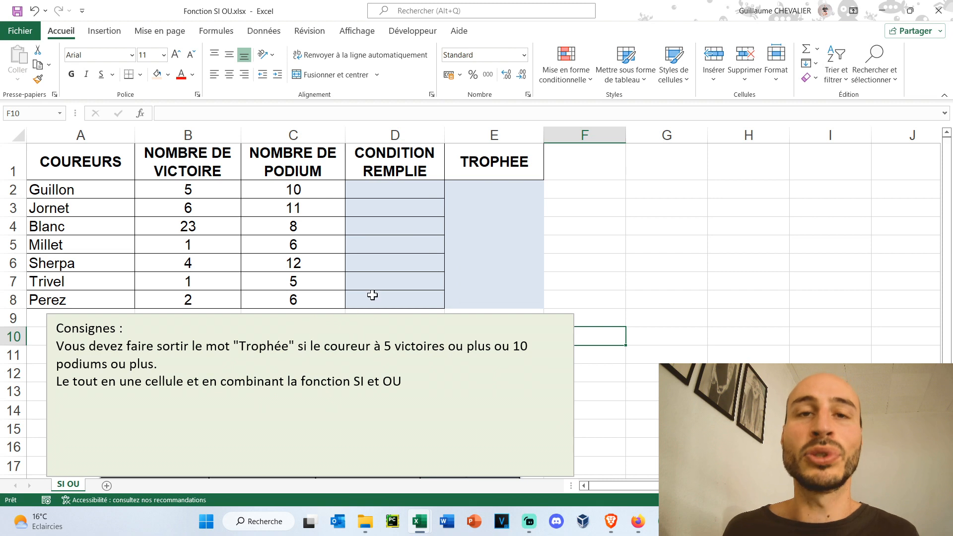
# Insert the OU function in cell D2 with B2>=5 as its first logical condition.
pyautogui.click(374, 192)
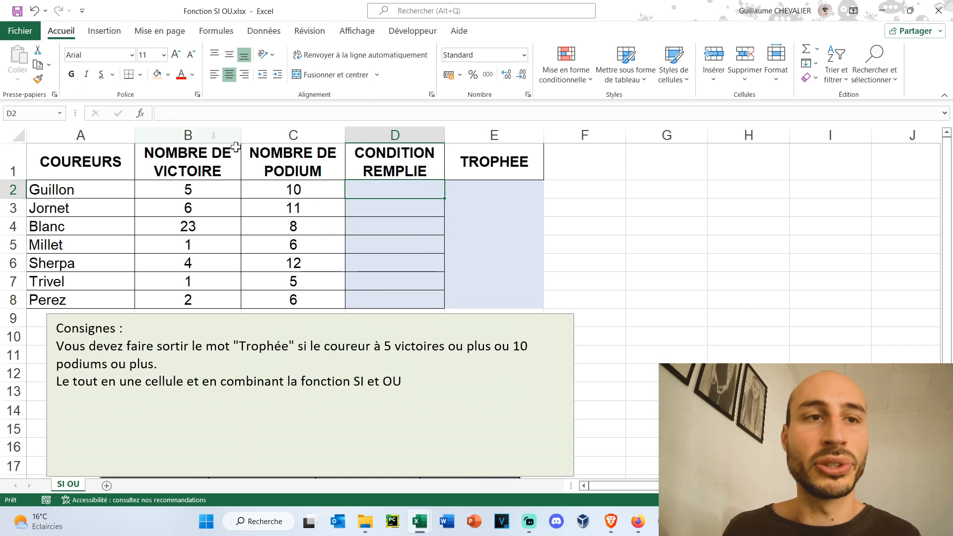
pyautogui.click(217, 32)
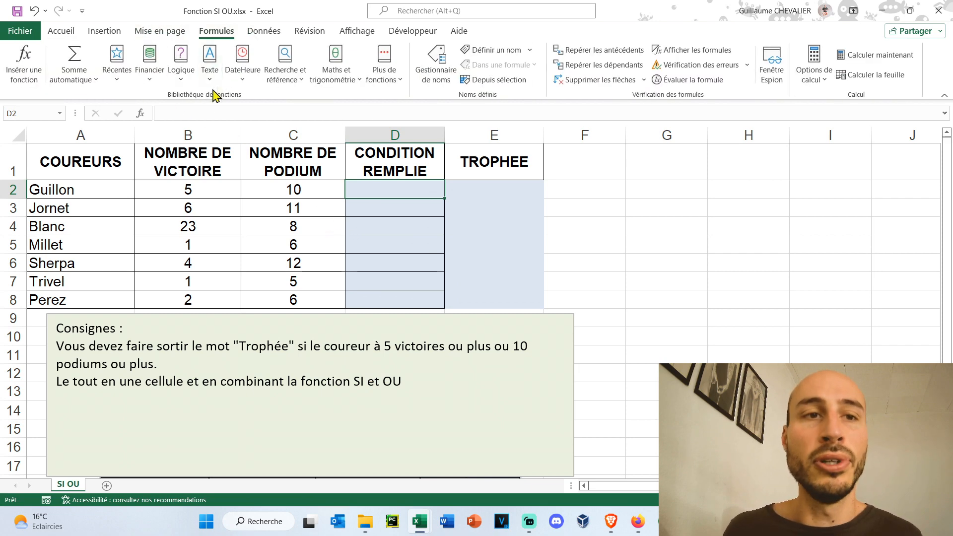
pyautogui.click(178, 72)
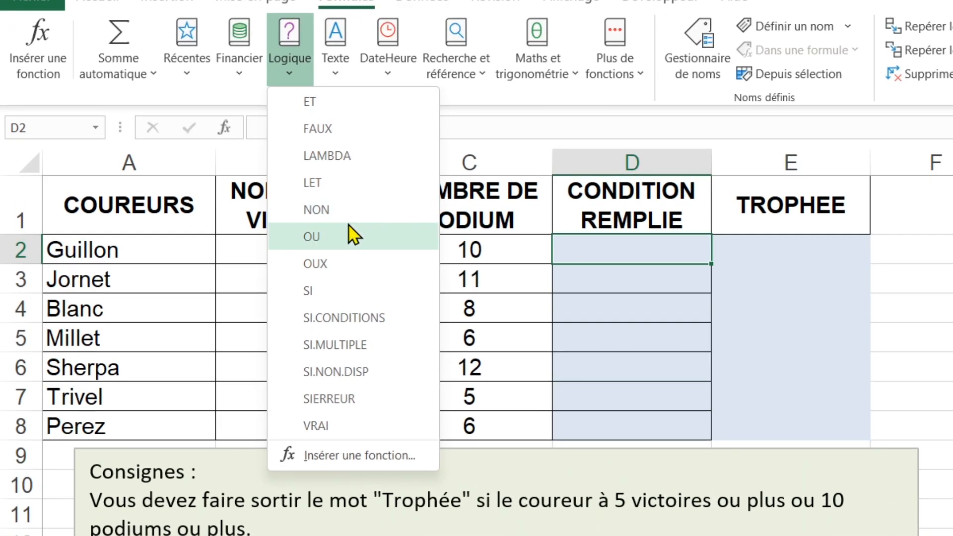
pyautogui.click(312, 224)
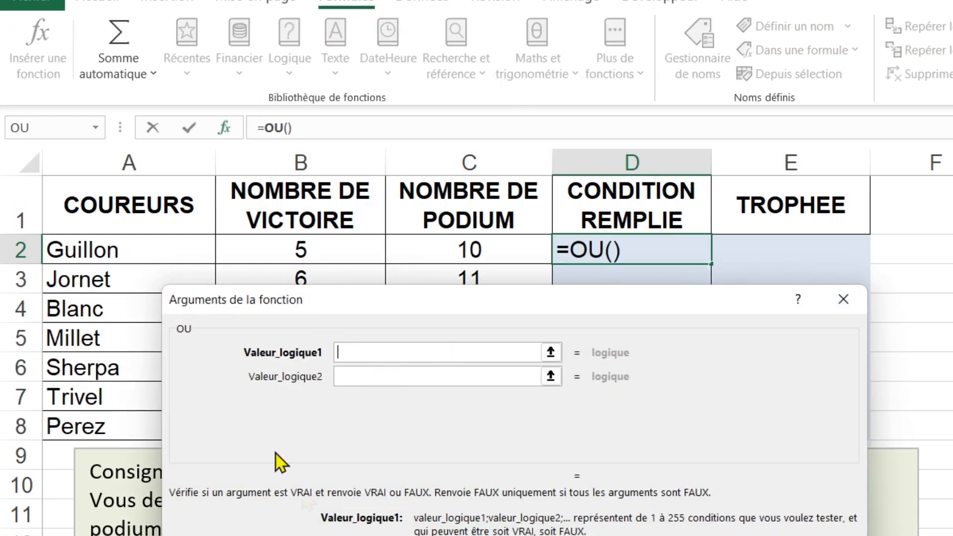
pyautogui.click(319, 247)
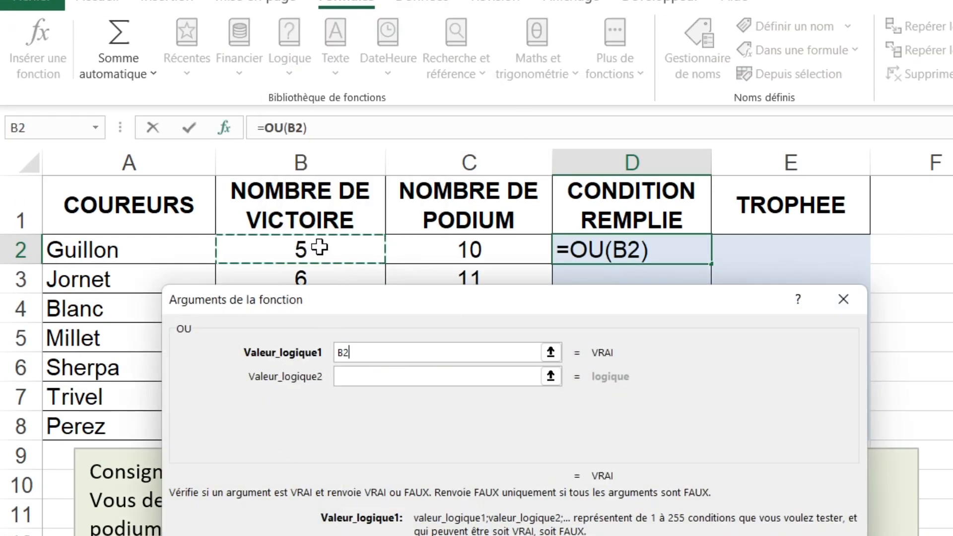
pyautogui.write('>')
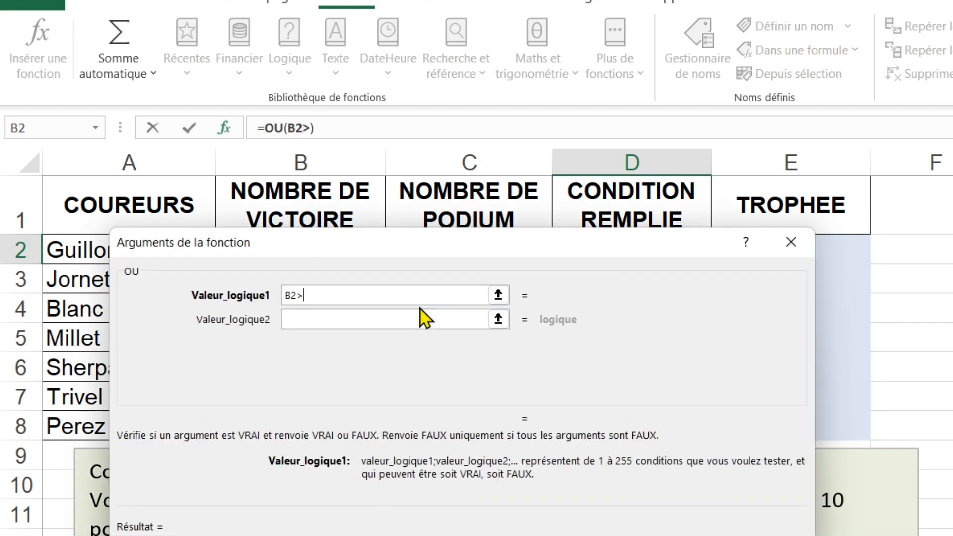
pyautogui.write('=5')
pyautogui.moveTo(447, 237); pyautogui.dragTo(432, 284)
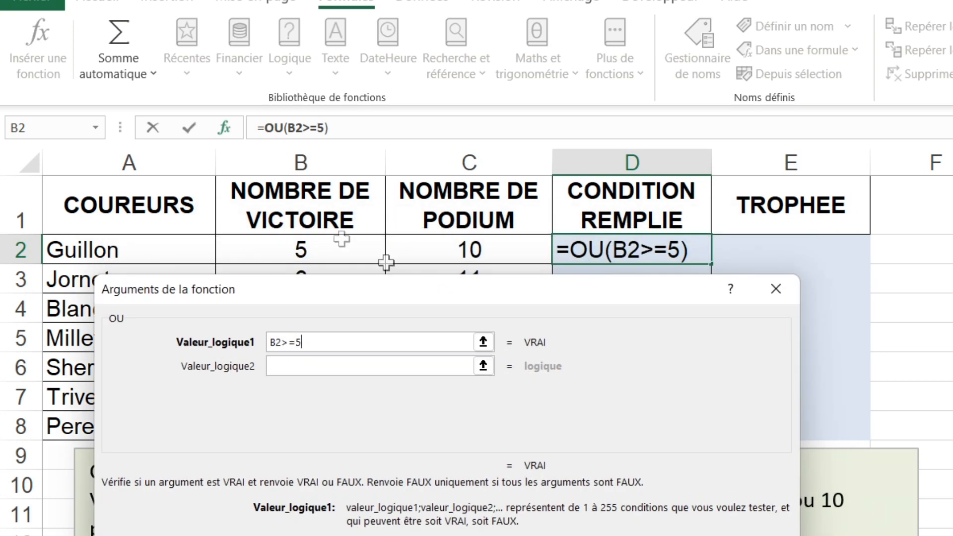
# Complete the OU formula with C2>=10 as the second condition and copy it from D2 down to D8.
pyautogui.click(372, 368)
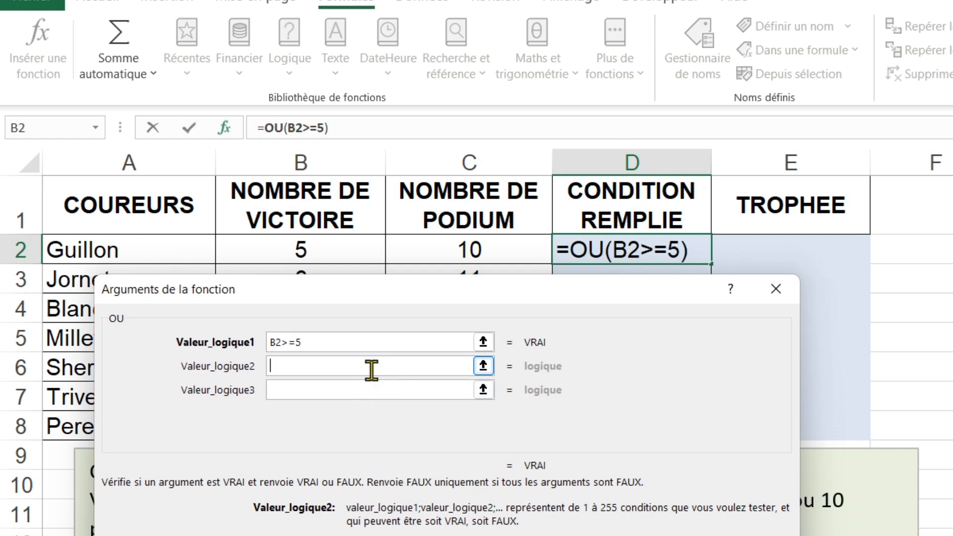
pyautogui.click(502, 244)
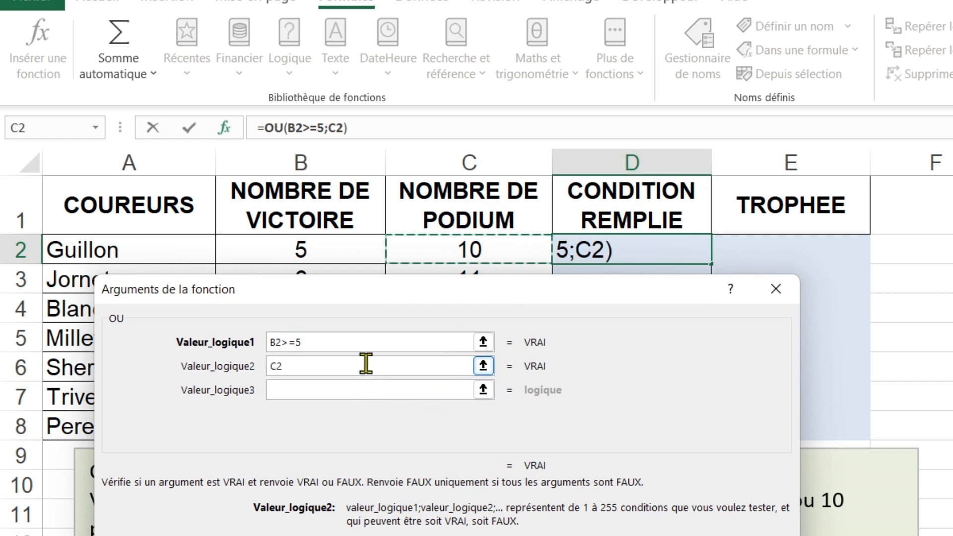
pyautogui.write('>')
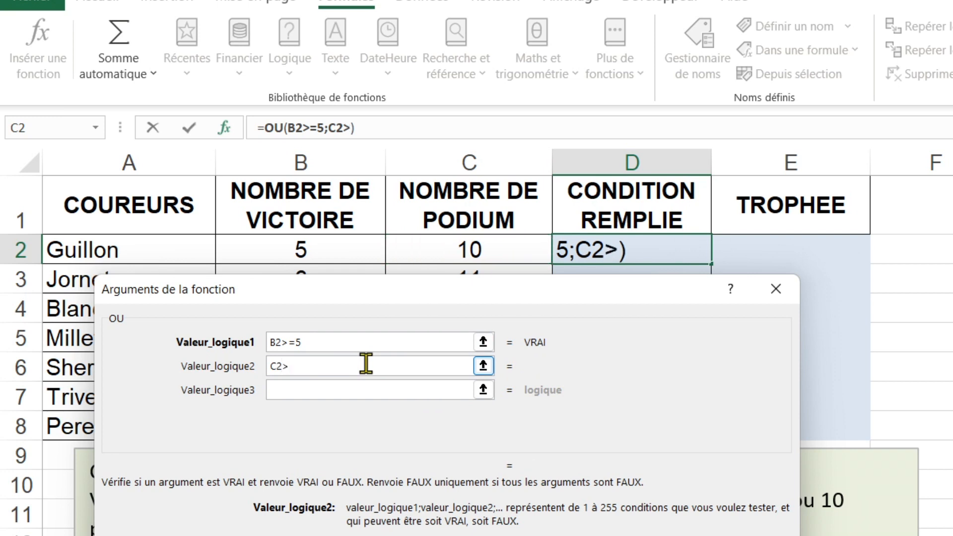
pyautogui.write('=10')
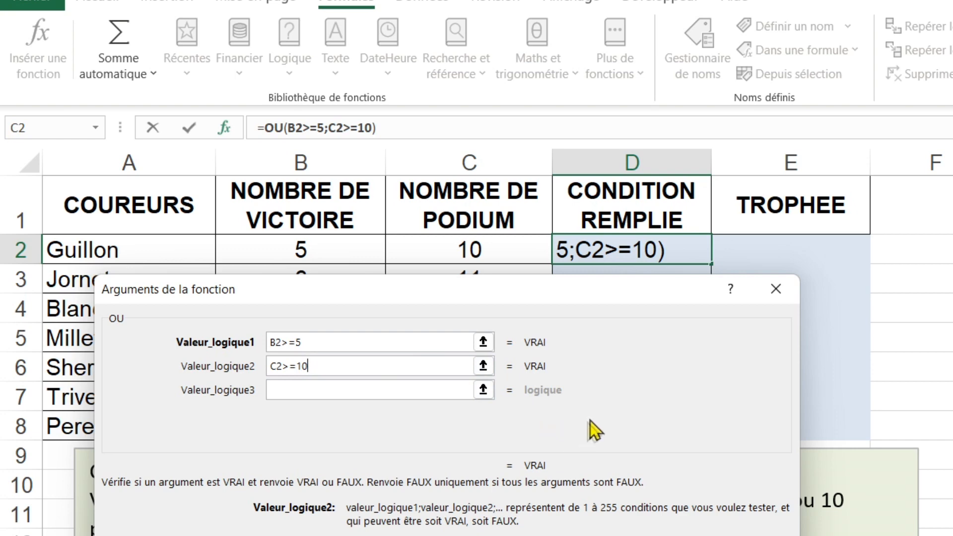
pyautogui.press('Return')
pyautogui.moveTo(711, 264); pyautogui.dragTo(677, 431)
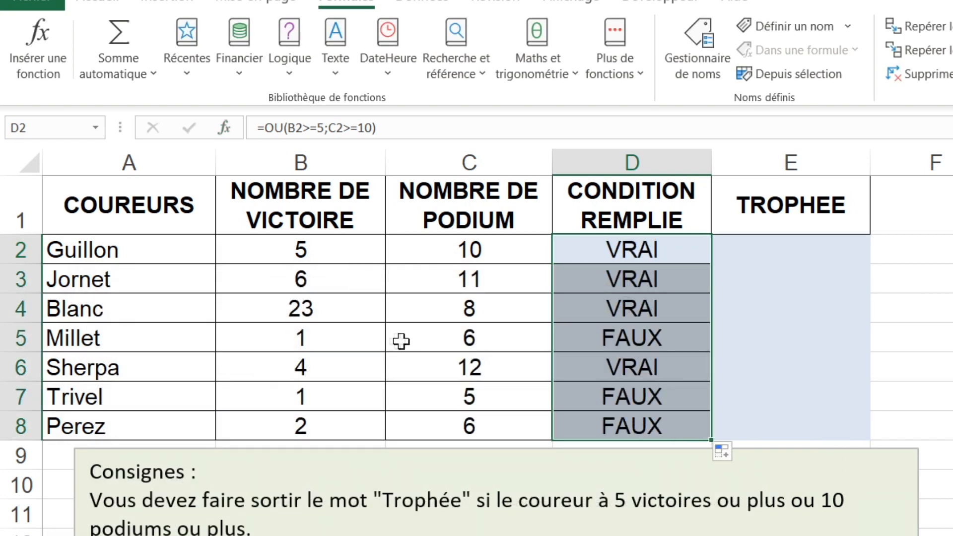
pyautogui.click(677, 271)
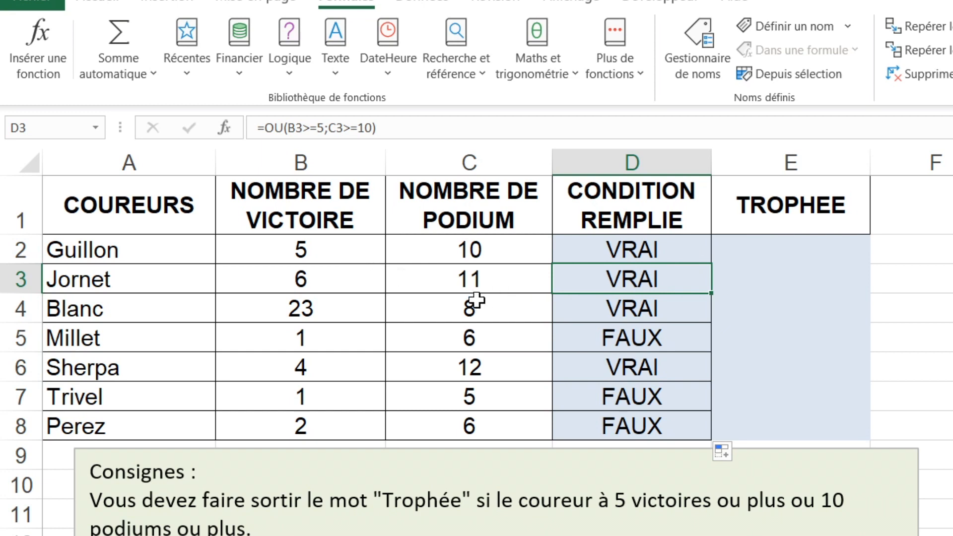
pyautogui.click(362, 341)
pyautogui.click(416, 337)
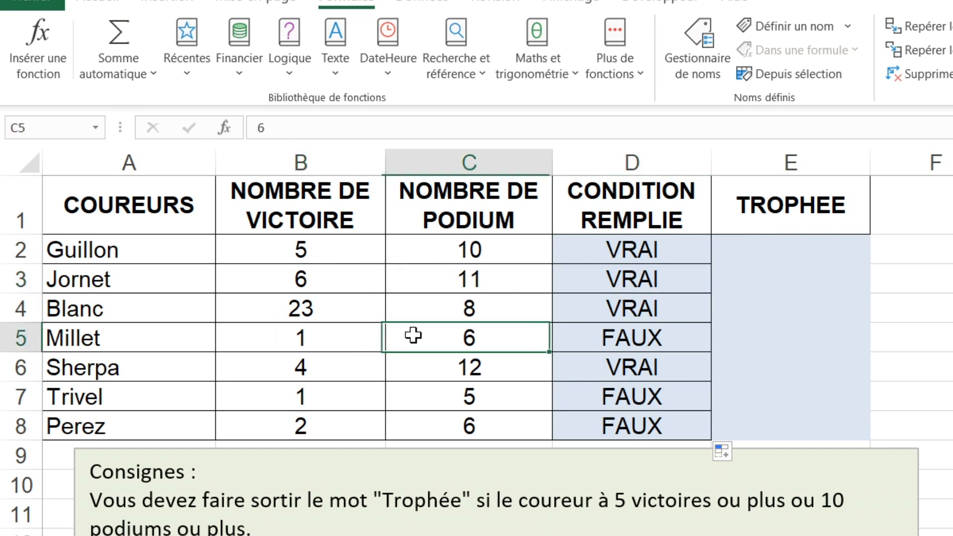
pyautogui.click(363, 334)
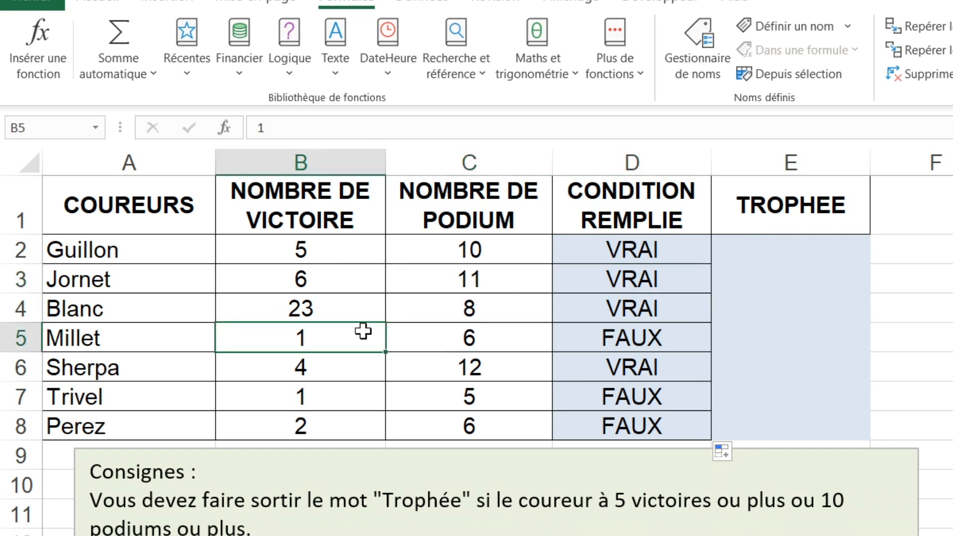
pyautogui.click(439, 340)
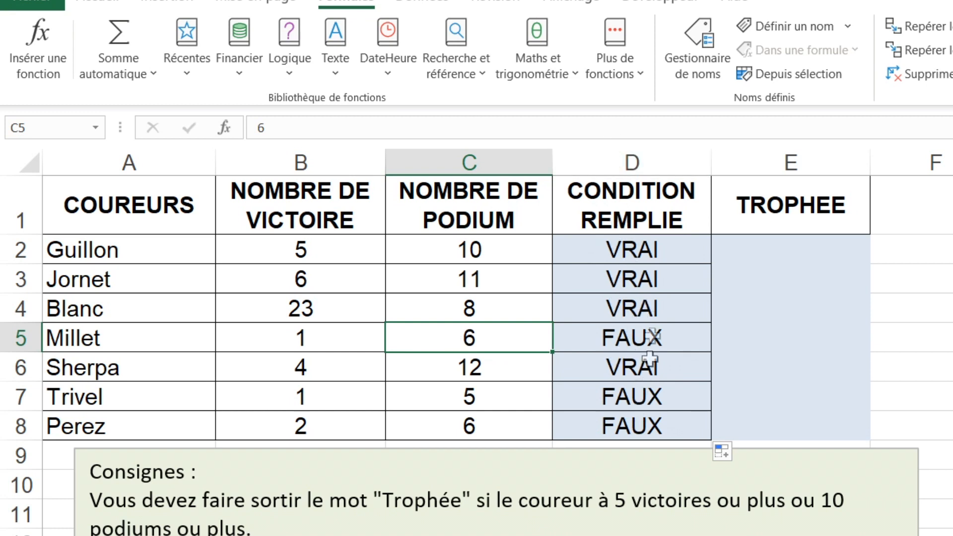
# Insert the SI function in cell E2 with D2 as its logical test.
pyautogui.click(758, 247)
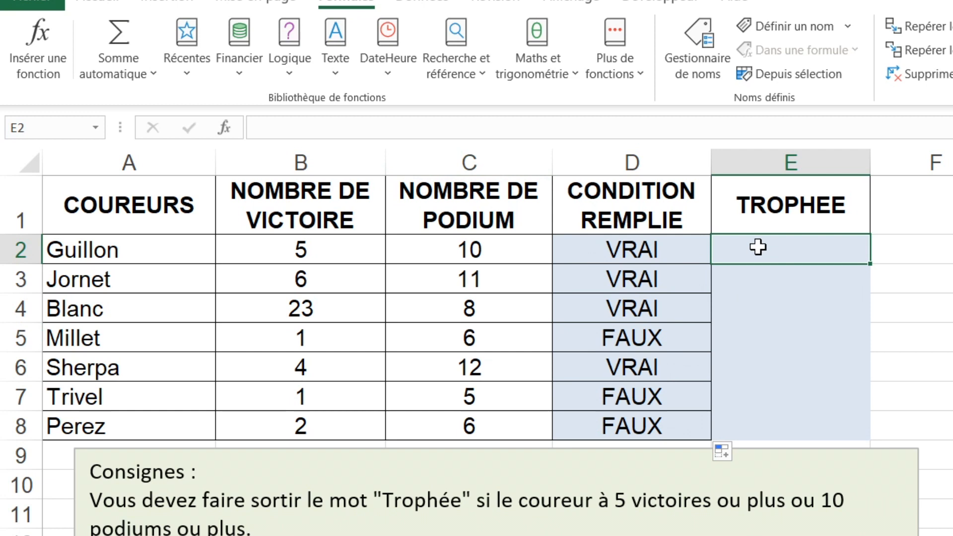
pyautogui.click(281, 72)
pyautogui.click(364, 299)
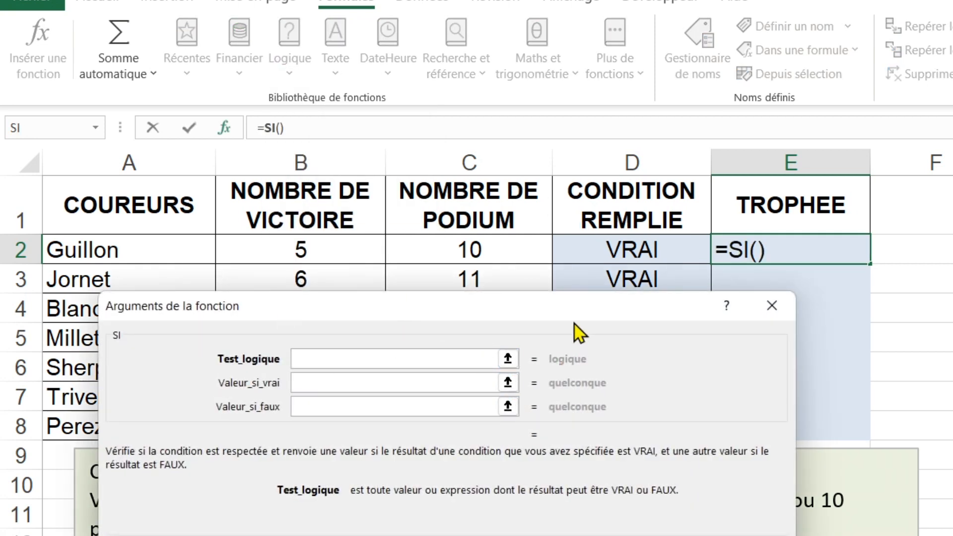
pyautogui.click(620, 250)
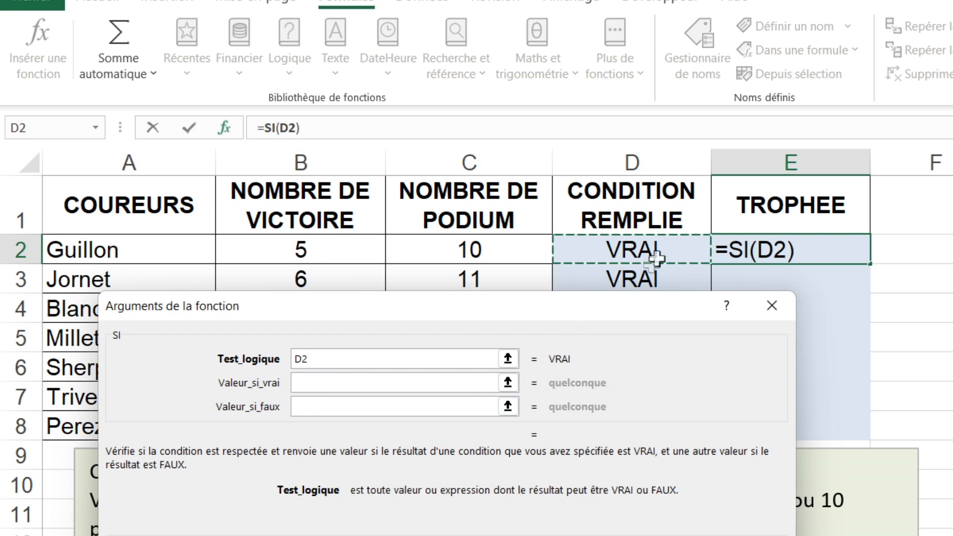
# Replace the logical test of the SI function with the nested condition OU(B2>=5;C2>=10).
pyautogui.doubleClick(323, 358)
pyautogui.write('OU(')
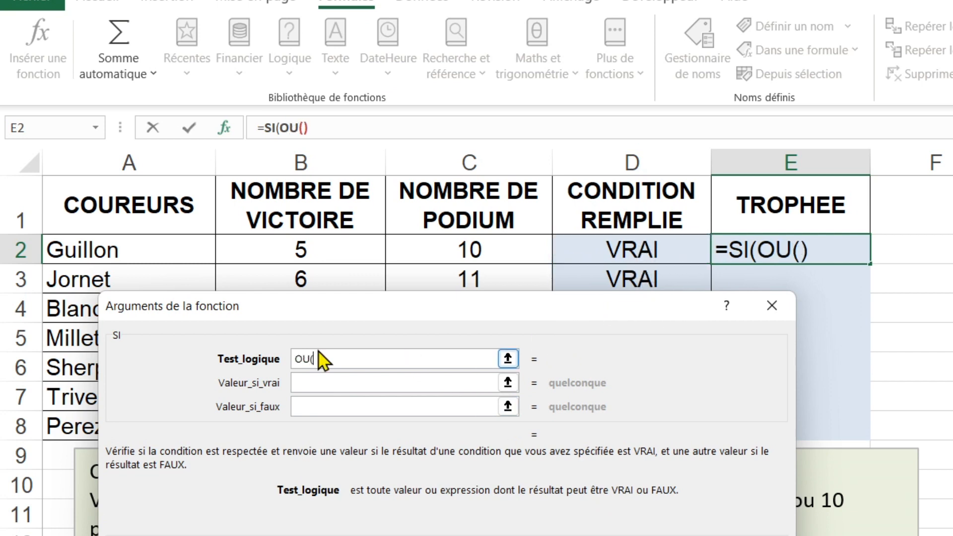
pyautogui.click(354, 256)
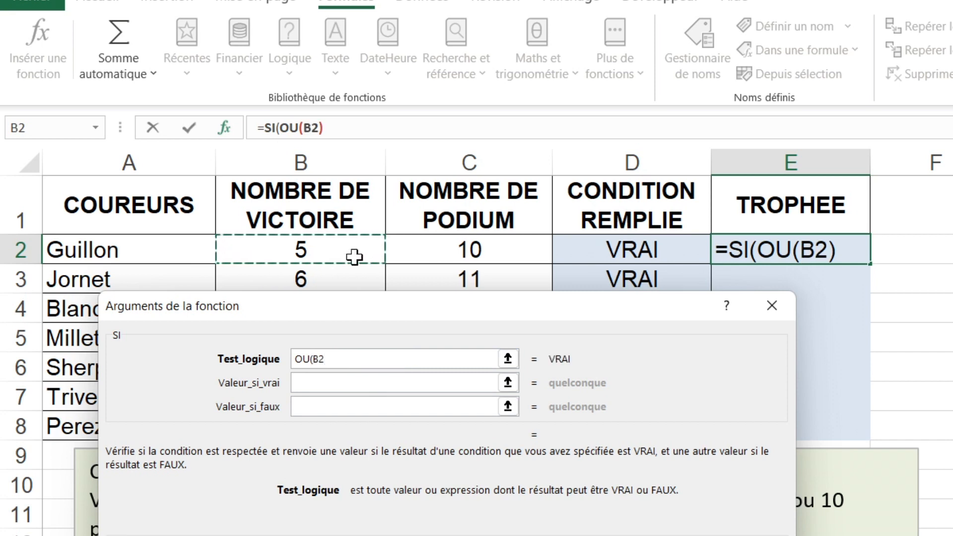
pyautogui.write('>=')
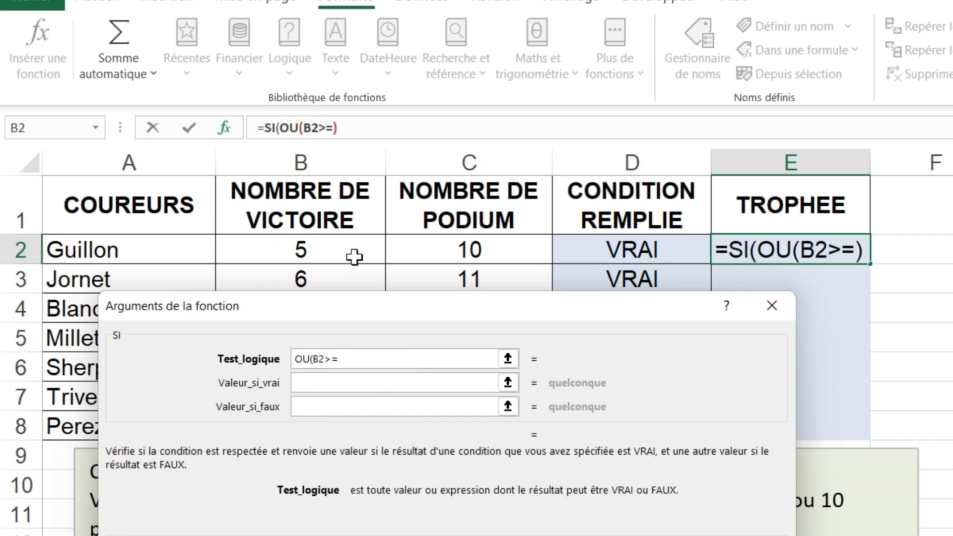
pyautogui.write('5;')
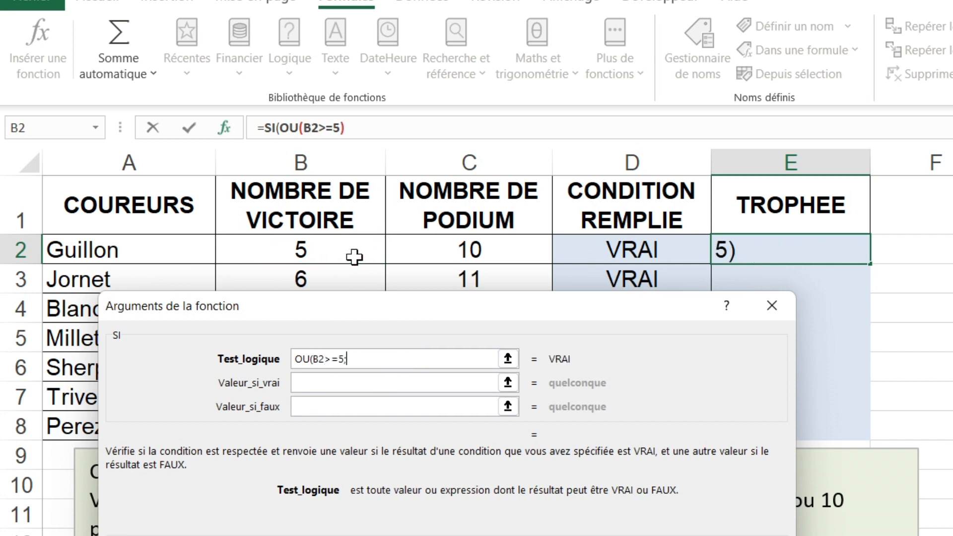
pyautogui.click(437, 255)
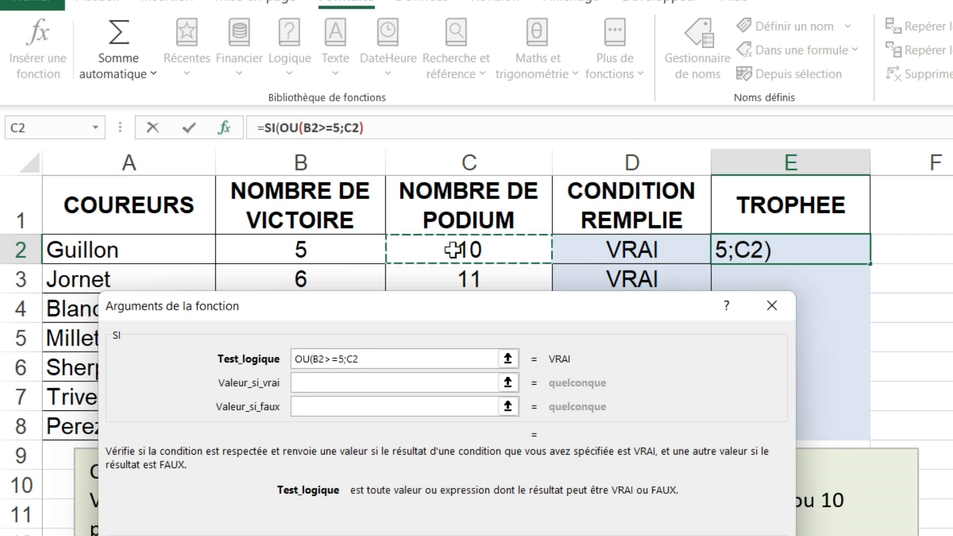
pyautogui.write('>=')
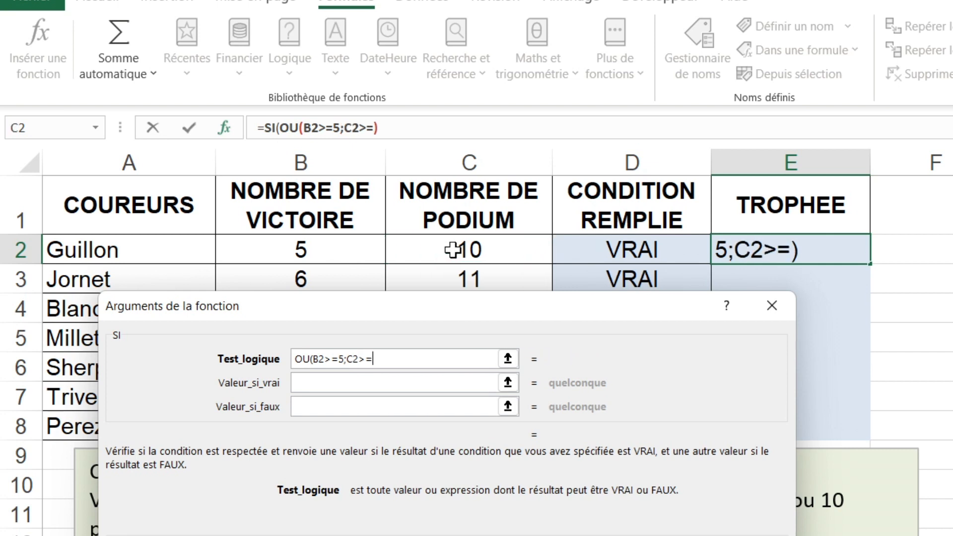
pyautogui.write('10')
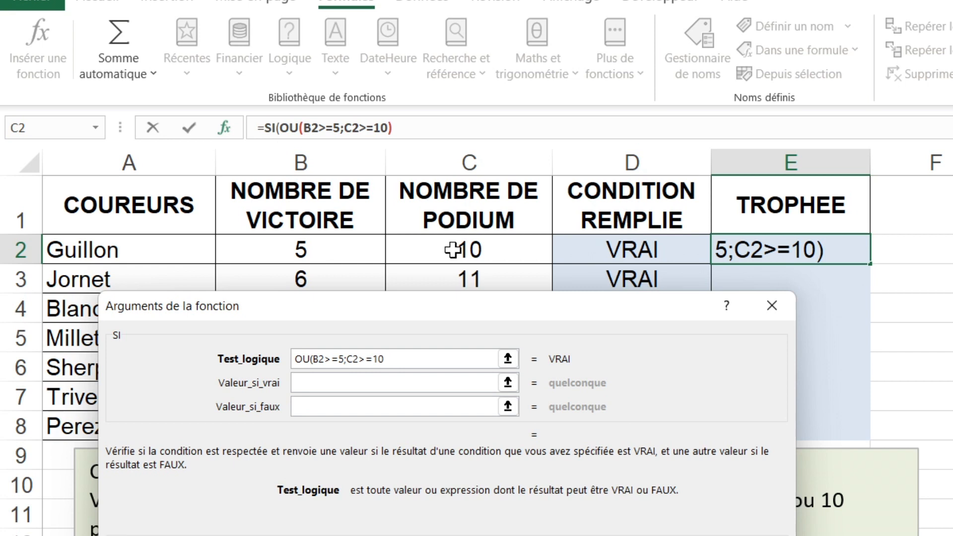
pyautogui.write(')')
# Make the SI formula return "trophée" if true and "" if false, and copy it from E2 down to E8.
pyautogui.click(483, 382)
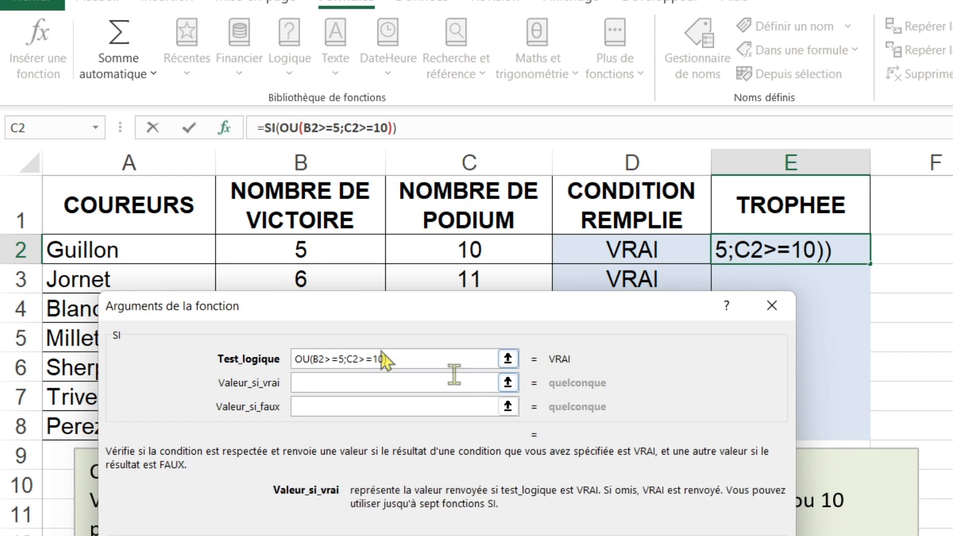
pyautogui.write('"t')
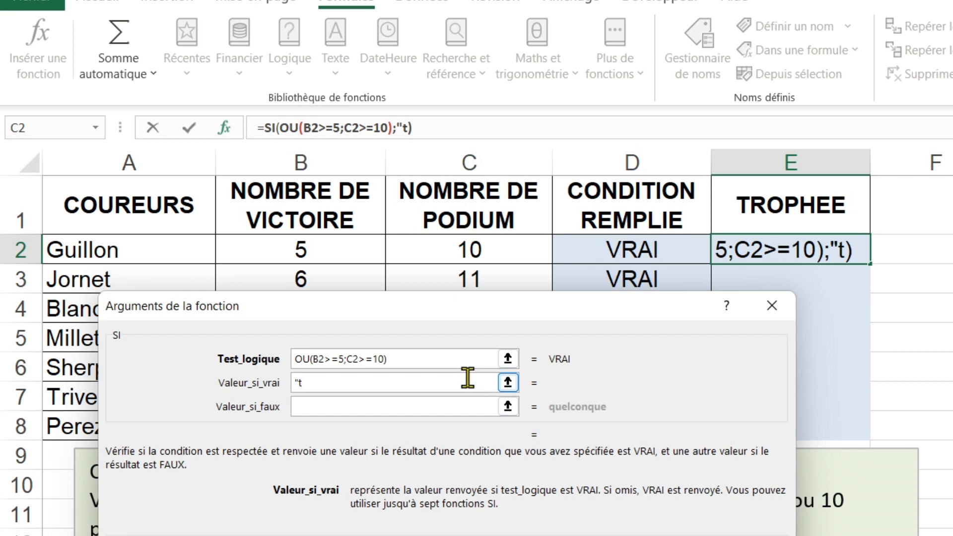
pyautogui.write('rophée"')
pyautogui.click(315, 406)
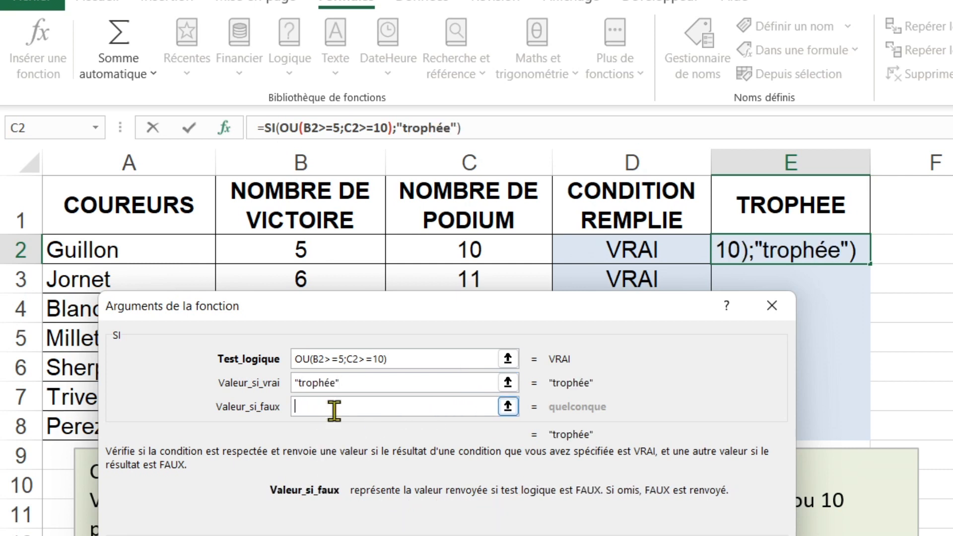
pyautogui.write('""')
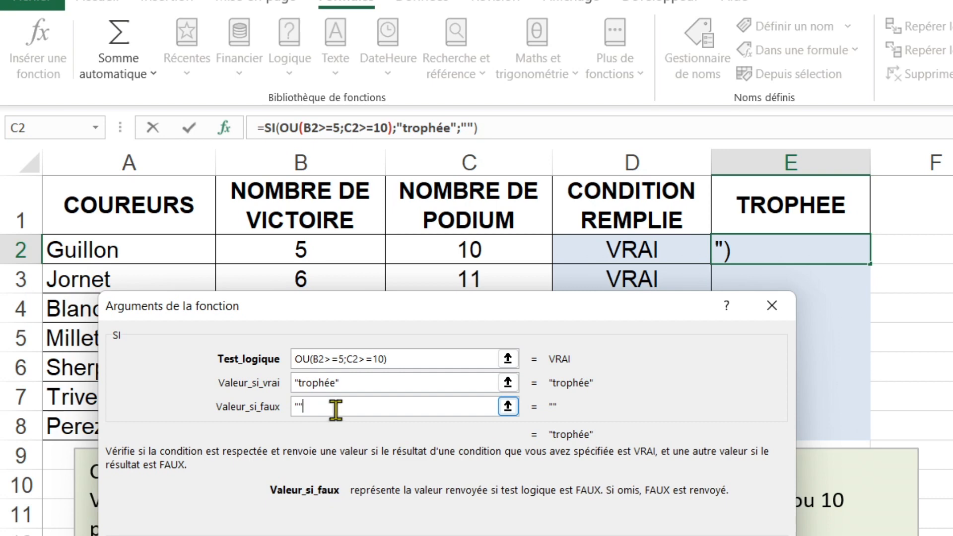
pyautogui.press('Return')
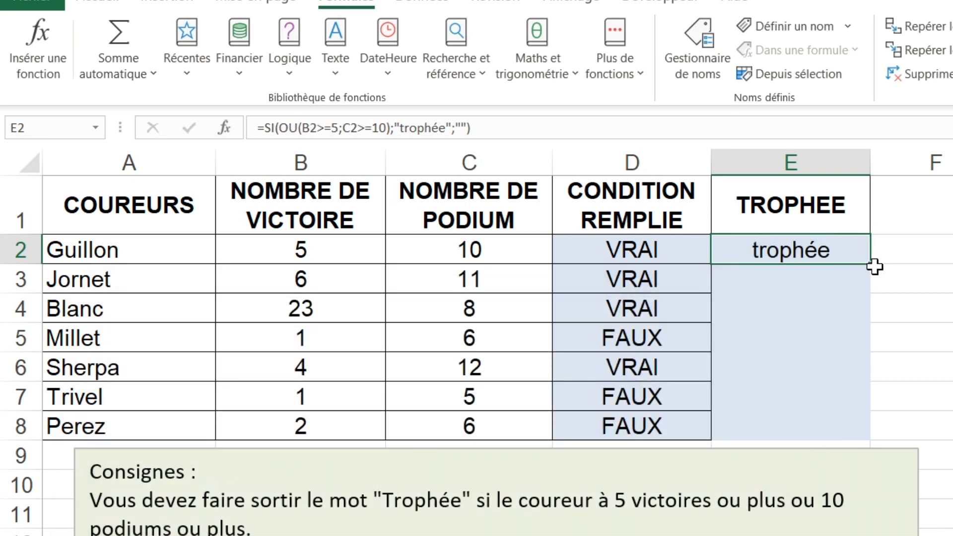
pyautogui.moveTo(870, 270); pyautogui.dragTo(844, 439)
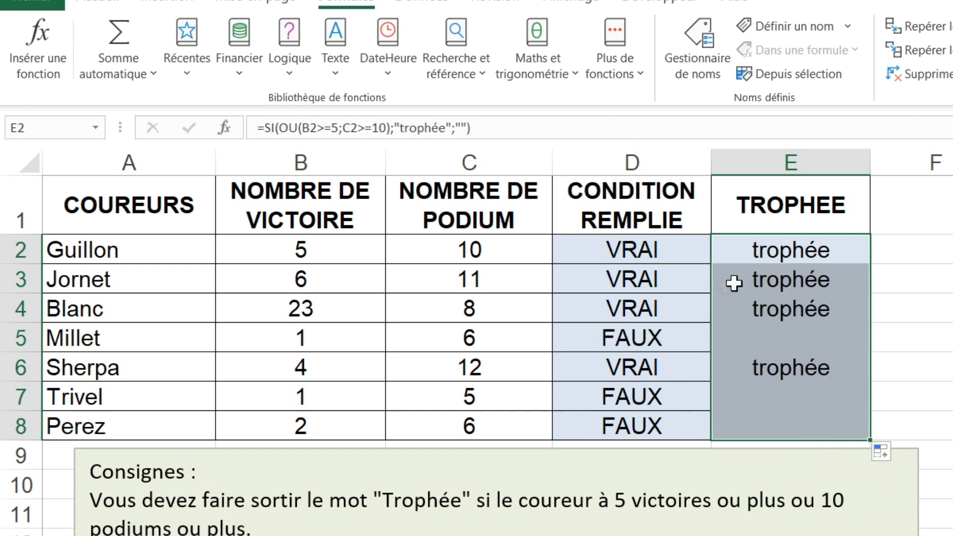
# Reopen the function arguments of the SI formula in cell E2 for review.
pyautogui.click(697, 299)
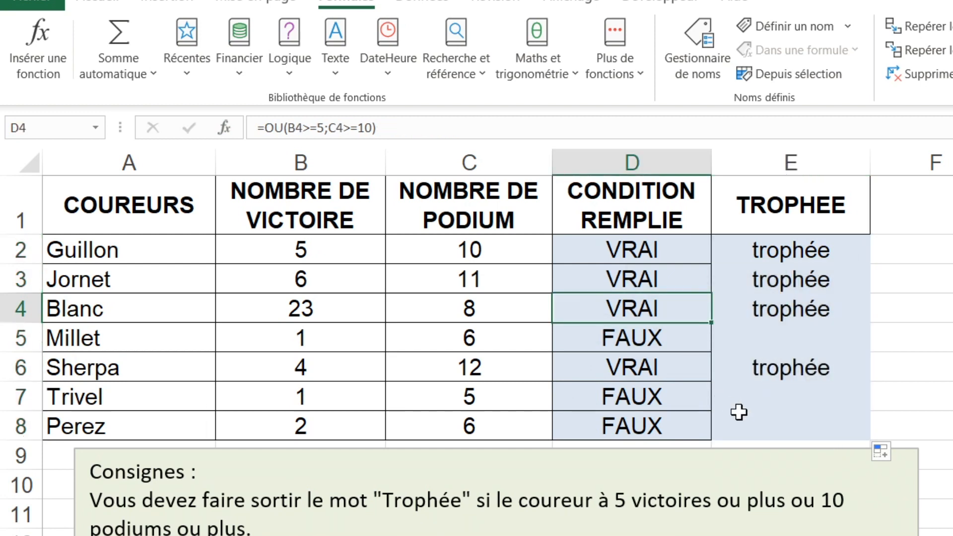
pyautogui.press('Right')
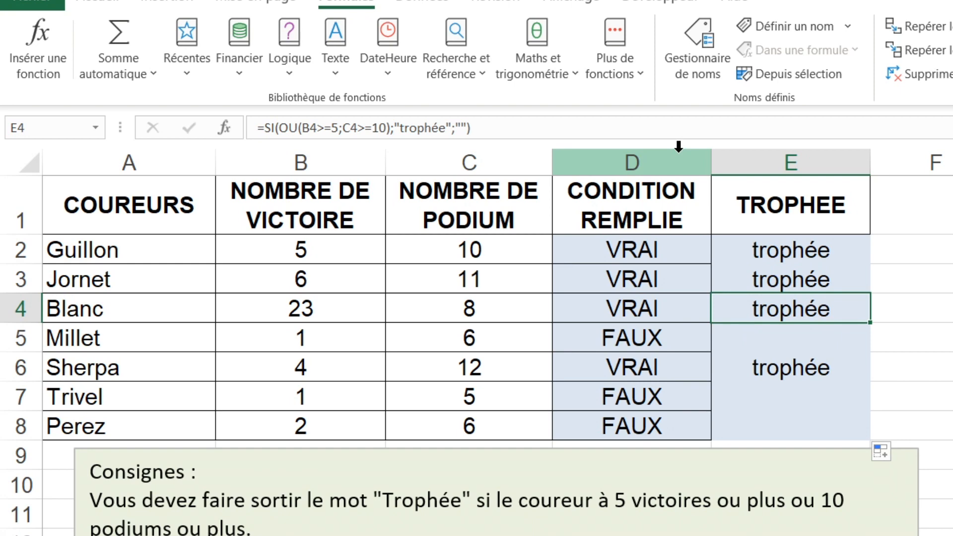
pyautogui.click(741, 246)
pyautogui.click(225, 127)
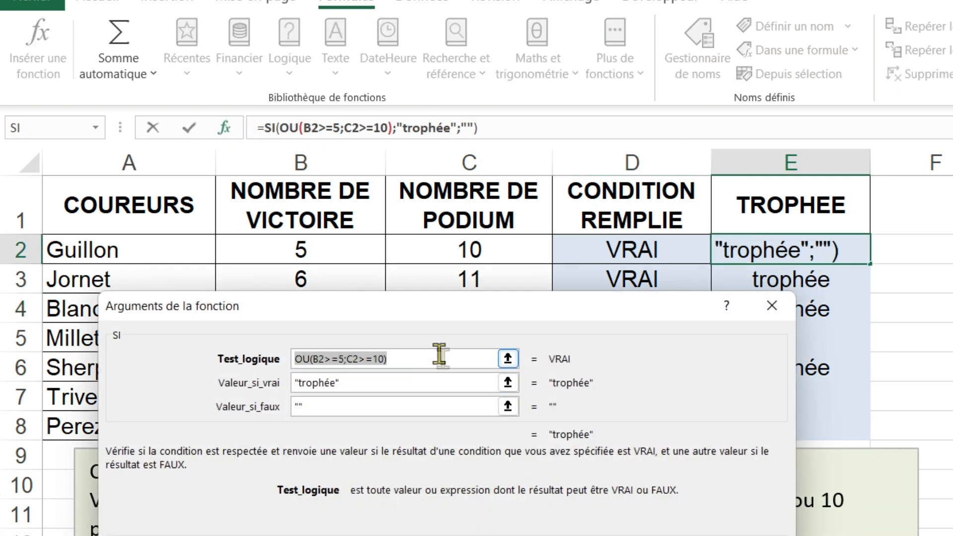
# Replace the logical test of the SI formula in E2 with D2 and copy the formula down to E8.
pyautogui.press('Delete')
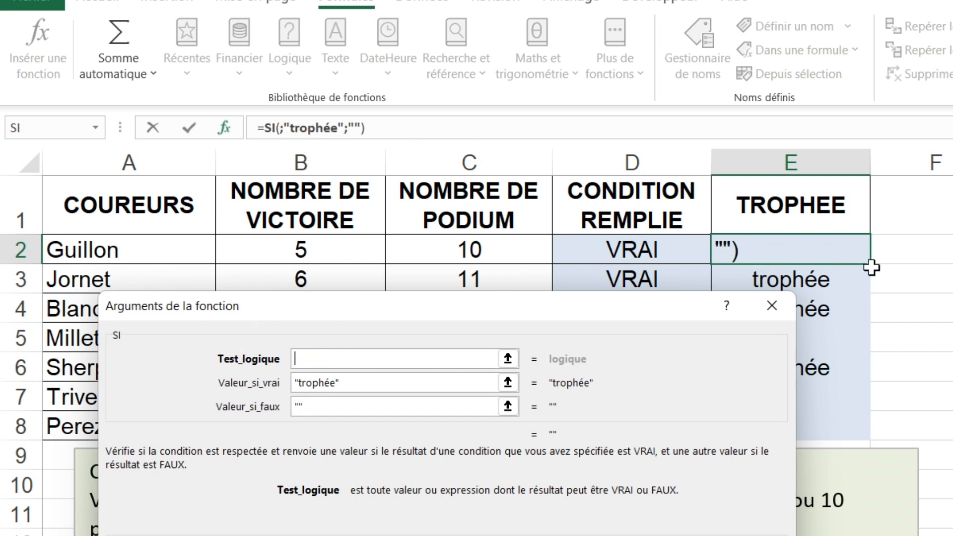
pyautogui.click(663, 254)
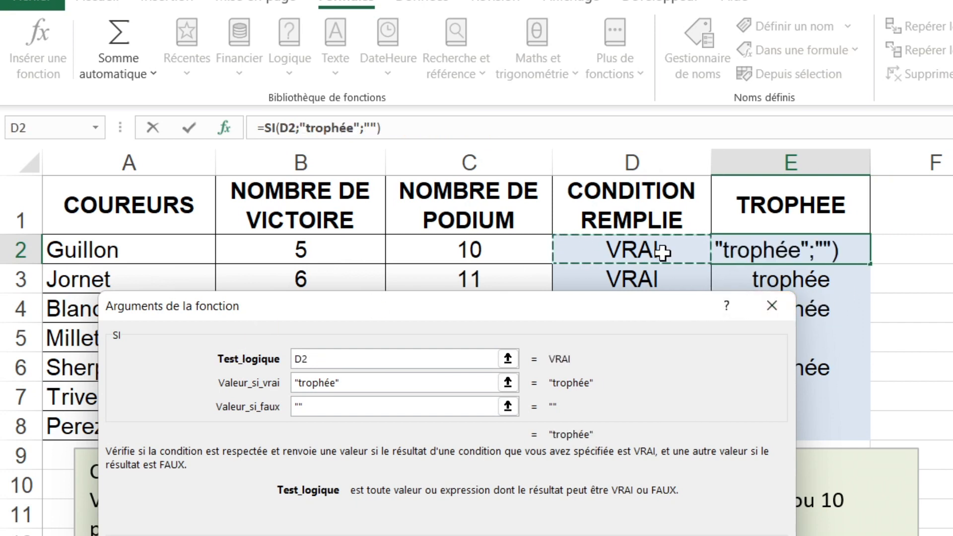
pyautogui.press('Return')
pyautogui.moveTo(870, 263); pyautogui.dragTo(851, 435)
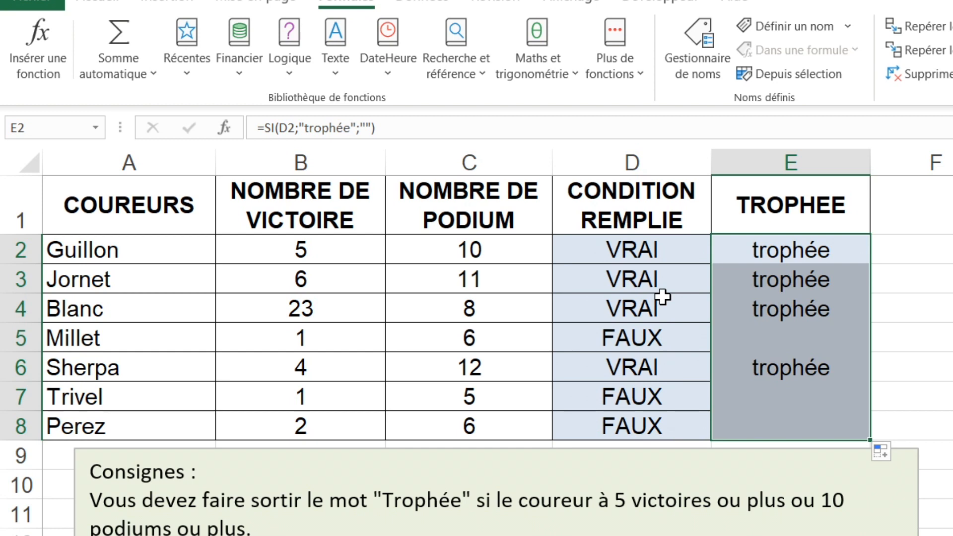
# Change the function in D2 to OUX, giving =OUX(B2>=5;C2>=10), and copy it down to D8.
pyautogui.click(672, 257)
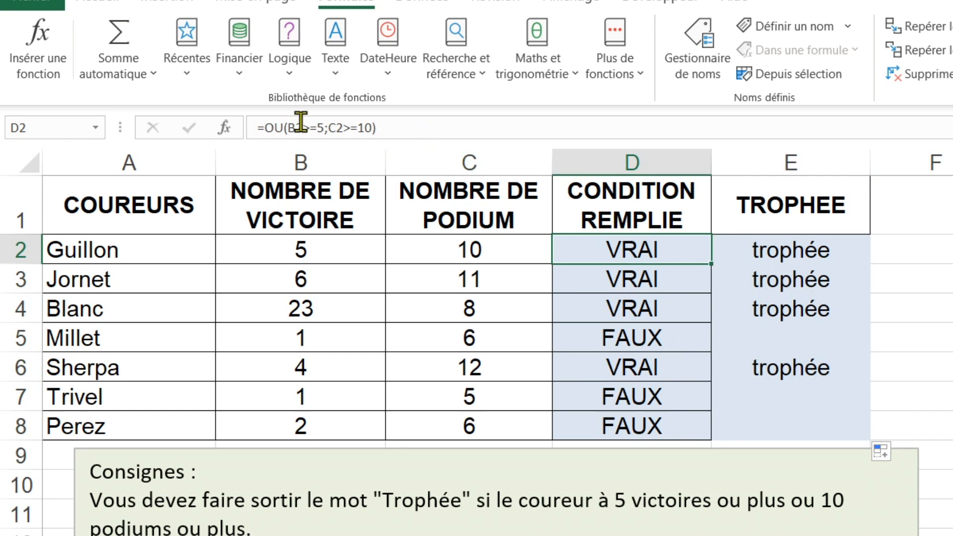
pyautogui.click(285, 128)
pyautogui.write('x')
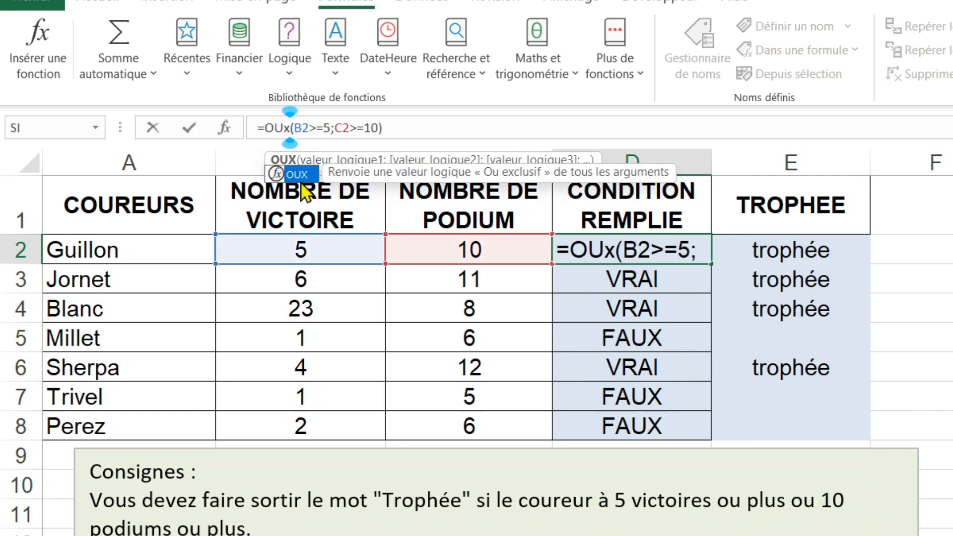
pyautogui.press('Return')
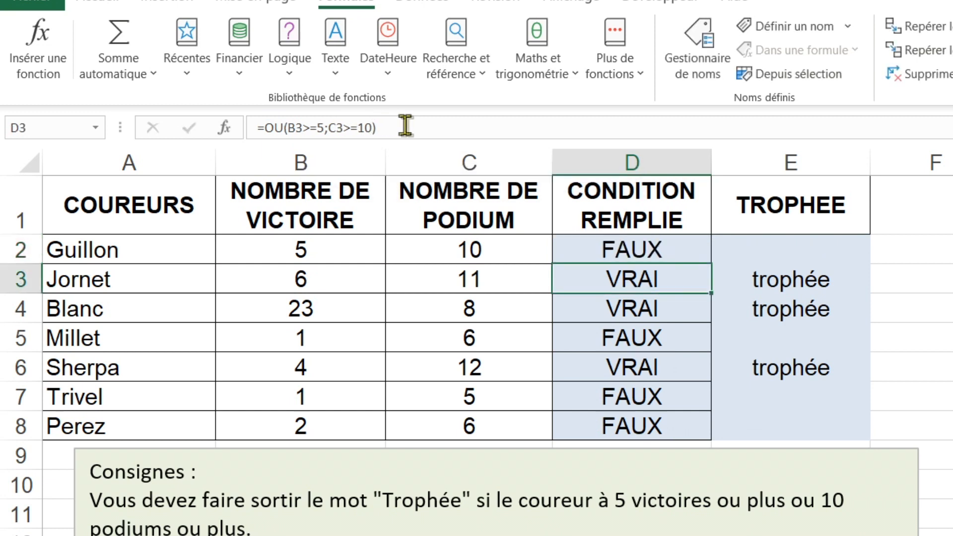
pyautogui.click(702, 255)
pyautogui.moveTo(711, 264); pyautogui.dragTo(678, 437)
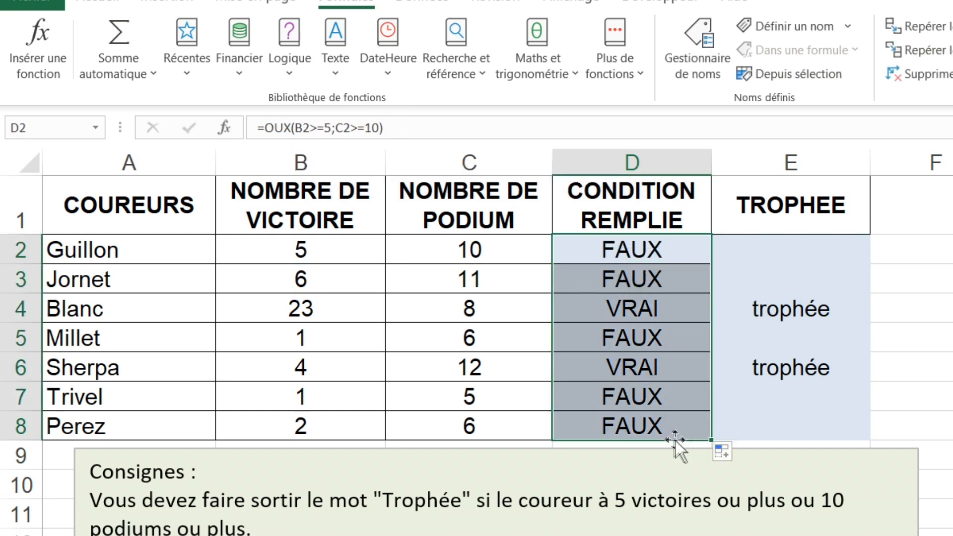
# Examine the arguments of the OUX formula in D2 against the victory and podium values in row 2.
pyautogui.click(691, 254)
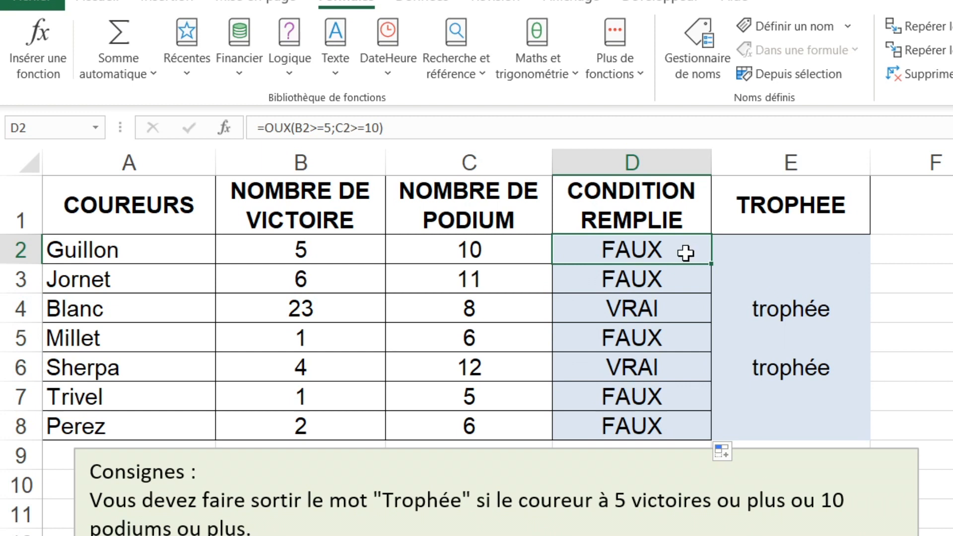
pyautogui.click(348, 255)
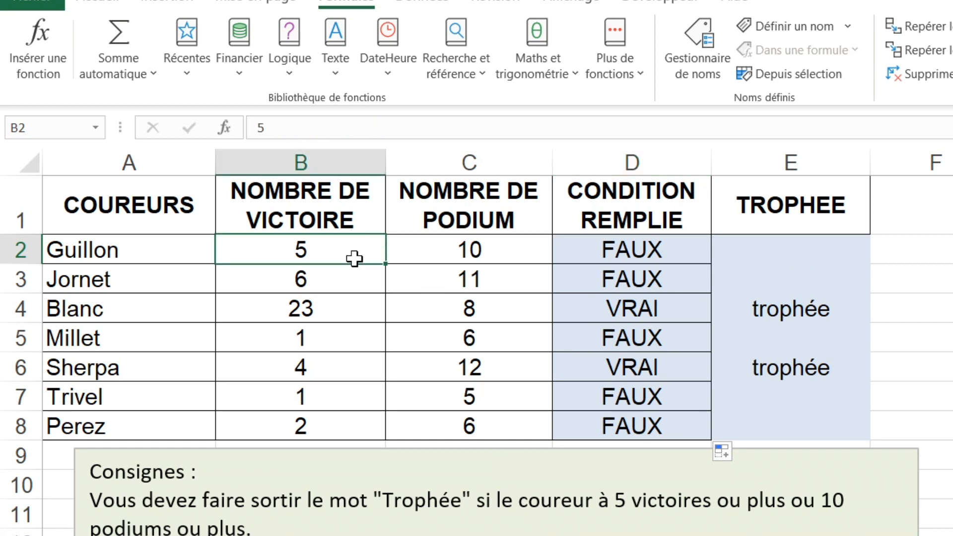
pyautogui.press('Right')
pyautogui.press('Right')
pyautogui.click(234, 127)
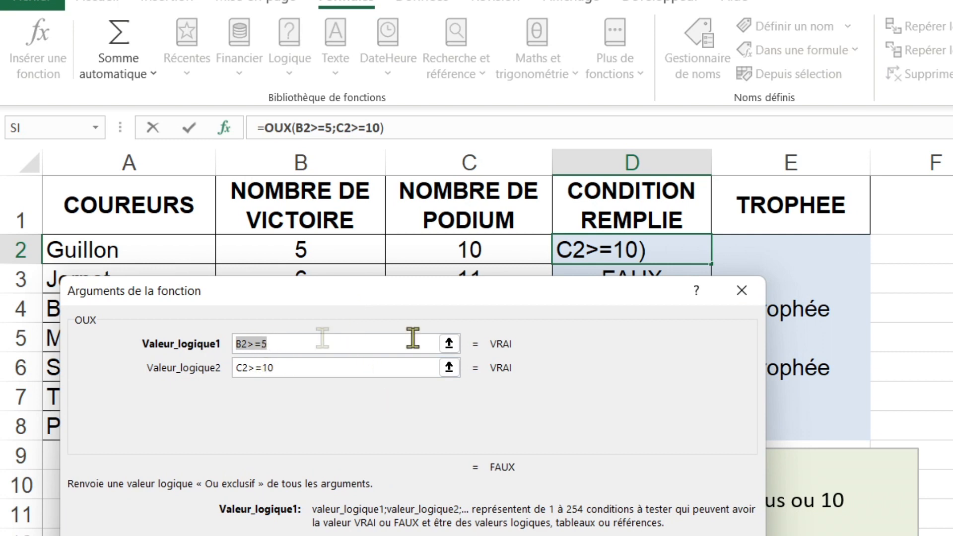
pyautogui.click(301, 370)
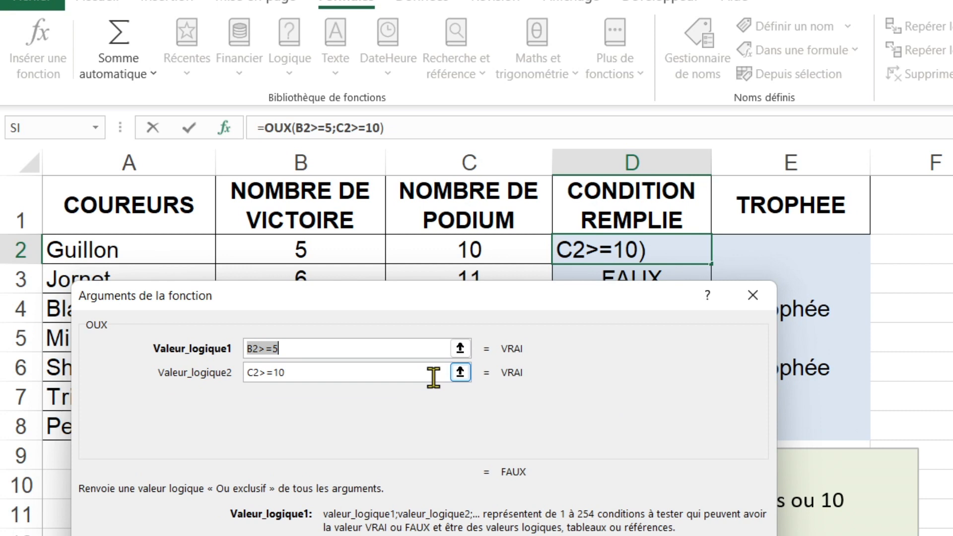
# Add C2<9 as the third logical condition of the OUX function in D2.
pyautogui.click(433, 377)
pyautogui.click(422, 397)
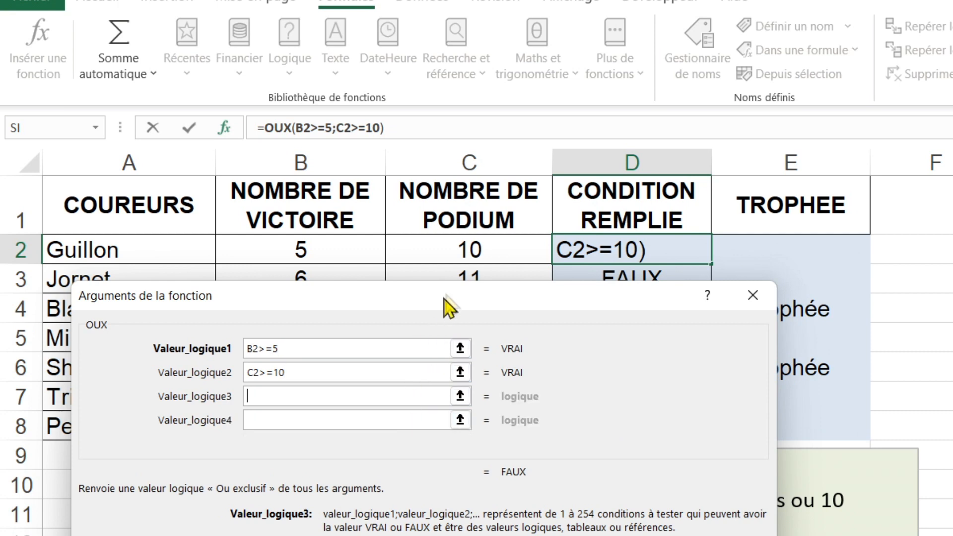
pyautogui.moveTo(449, 308); pyautogui.dragTo(450, 376)
pyautogui.click(484, 248)
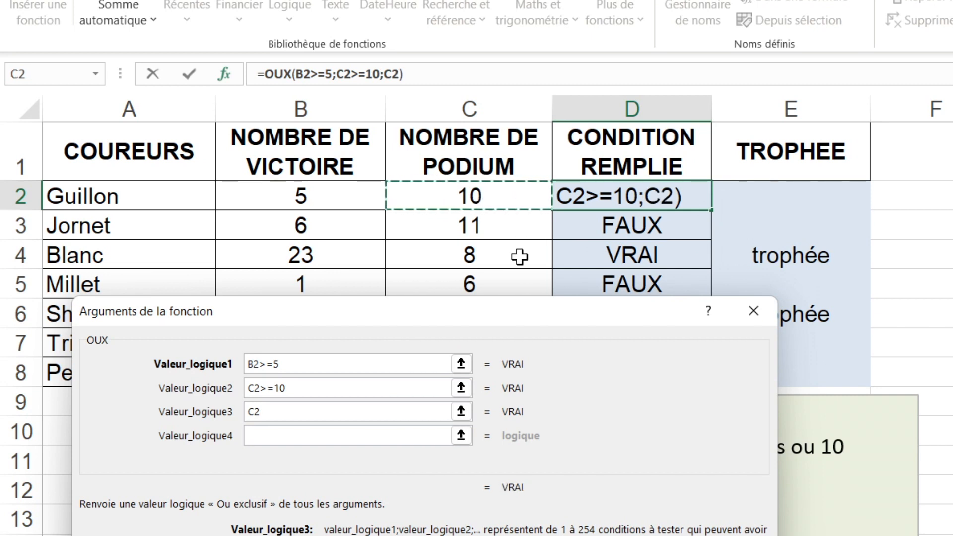
pyautogui.write('<9')
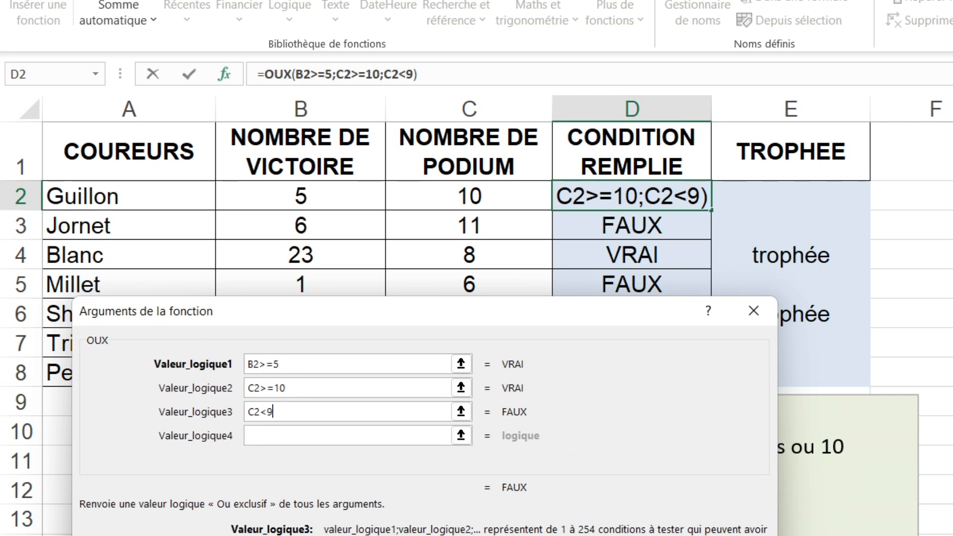
# Set the second logical condition of the OUX function in D2 to C2>=12.
pyautogui.click(384, 390)
pyautogui.press('BackSpace')
pyautogui.press('BackSpace')
pyautogui.write('12')
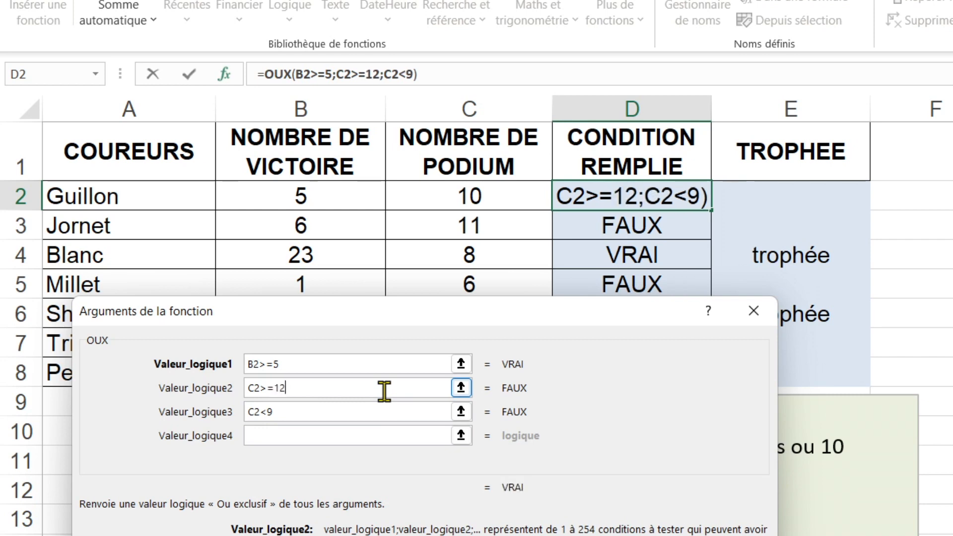